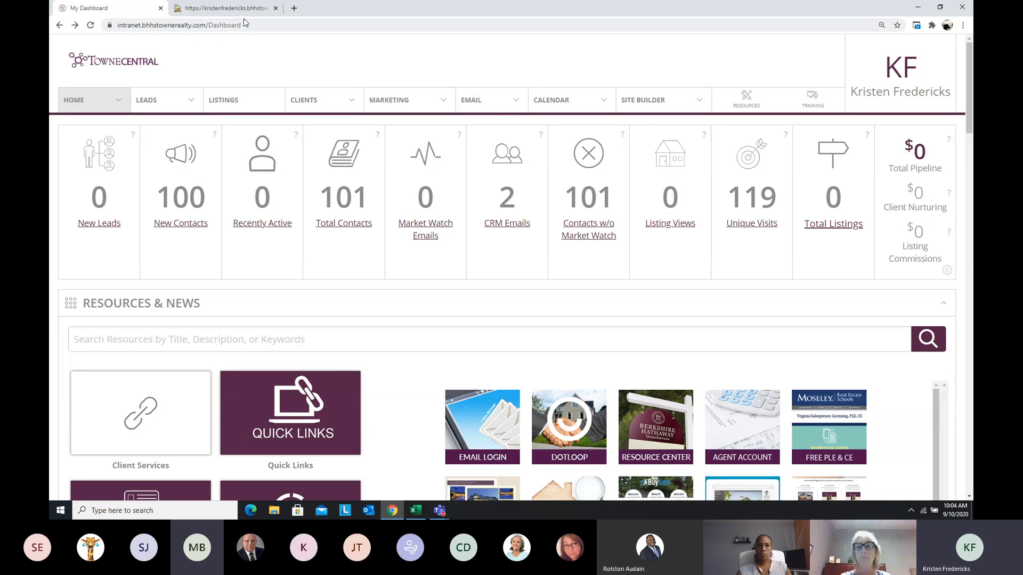
- View the navigation menu on the agent's public website, including Form Samples, and return to the dashboard
click(230, 9)
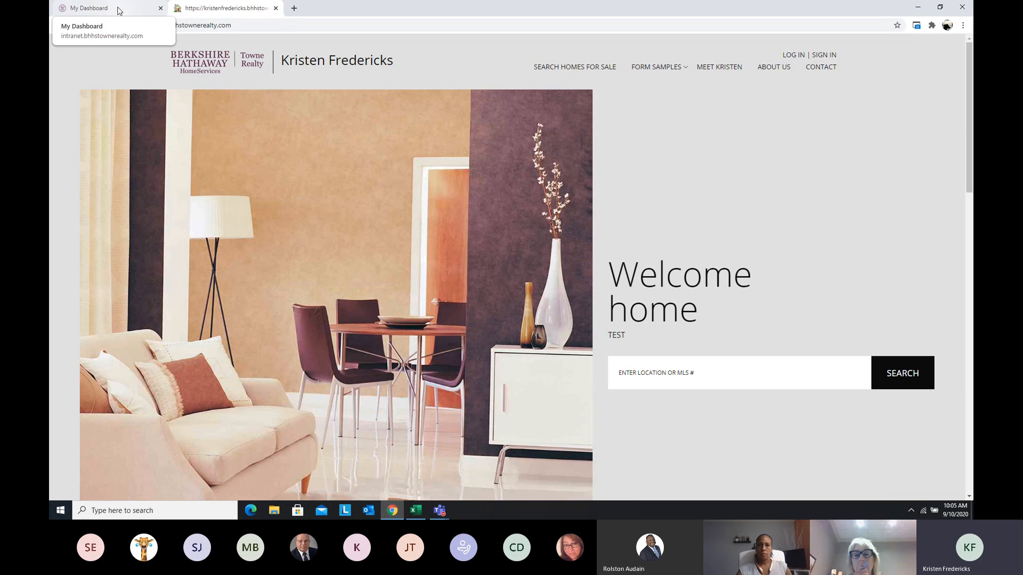
click(679, 68)
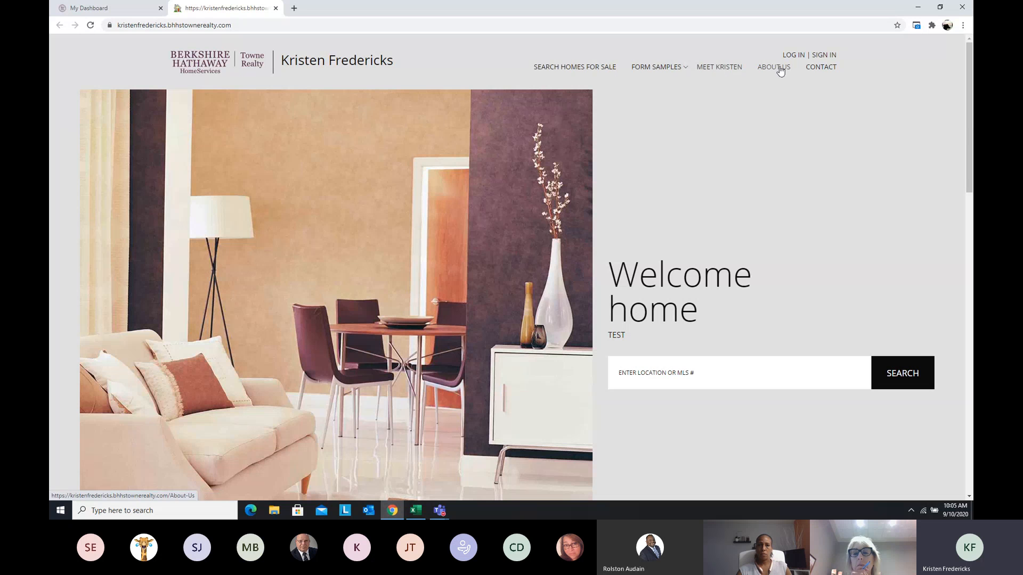
click(99, 11)
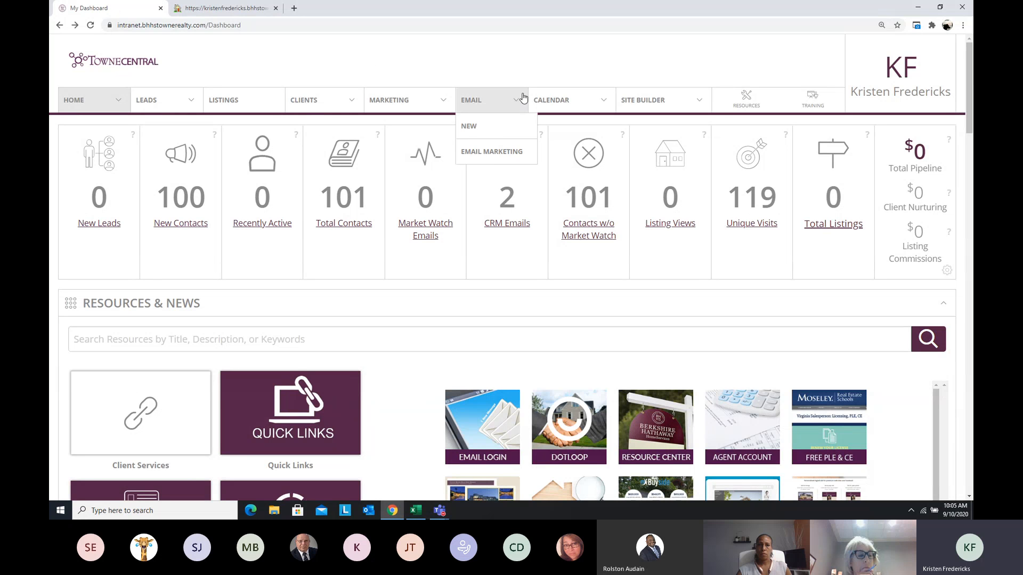
- Open the Site Editor for the website and bring up navigation editing under Navigation / Interior Pages
mouse_move(665, 100)
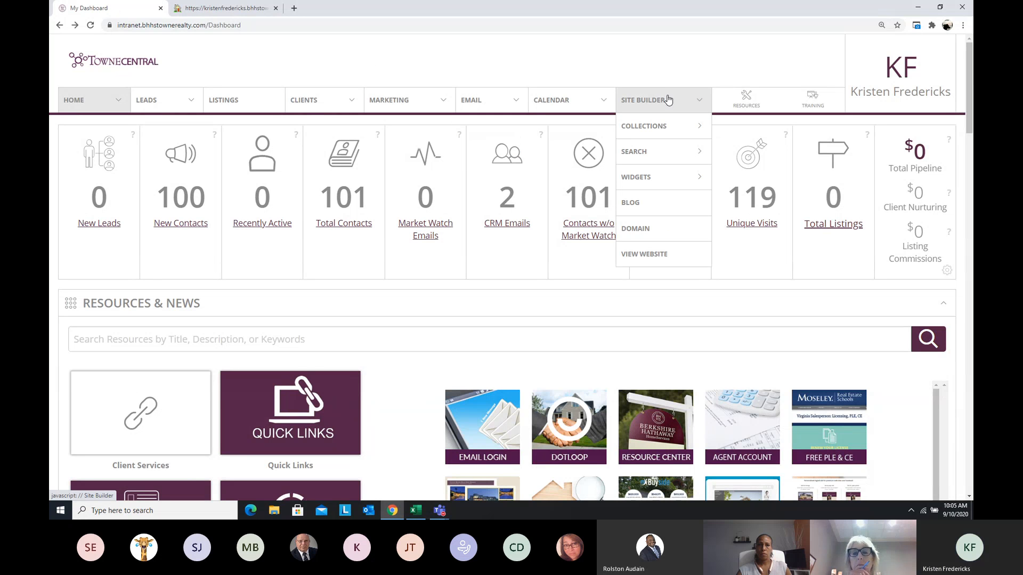
mouse_move(658, 125)
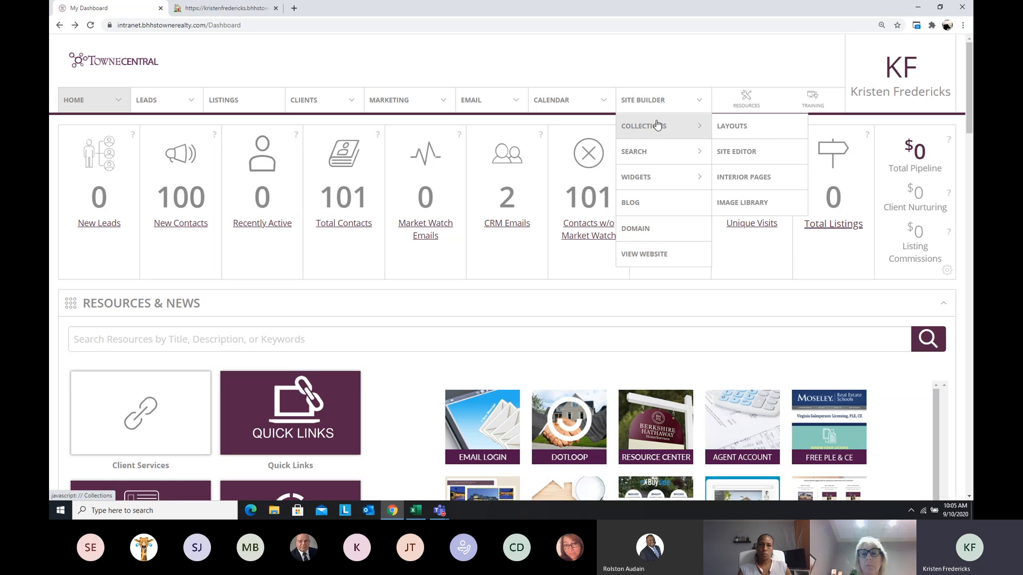
click(736, 151)
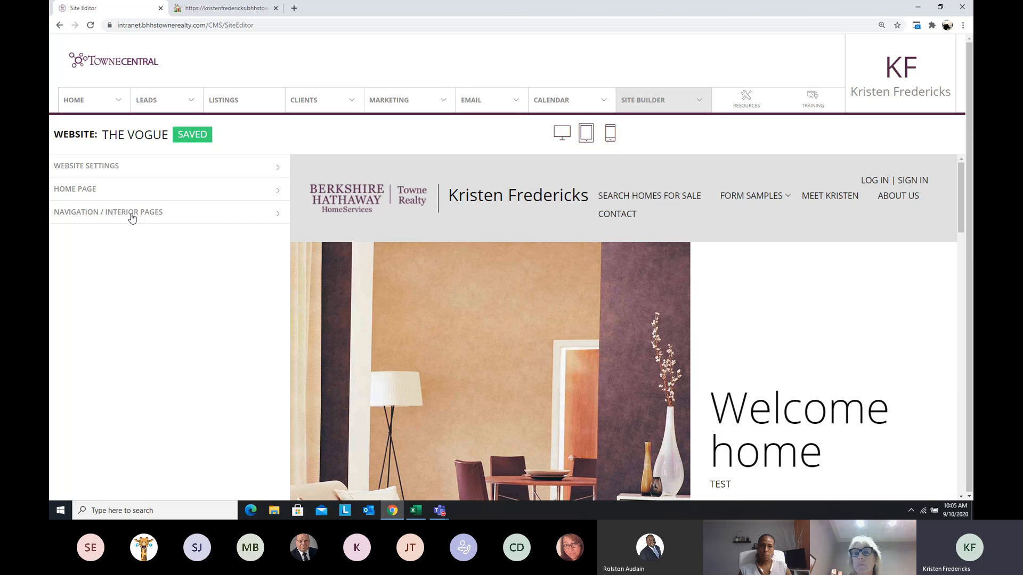
click(132, 218)
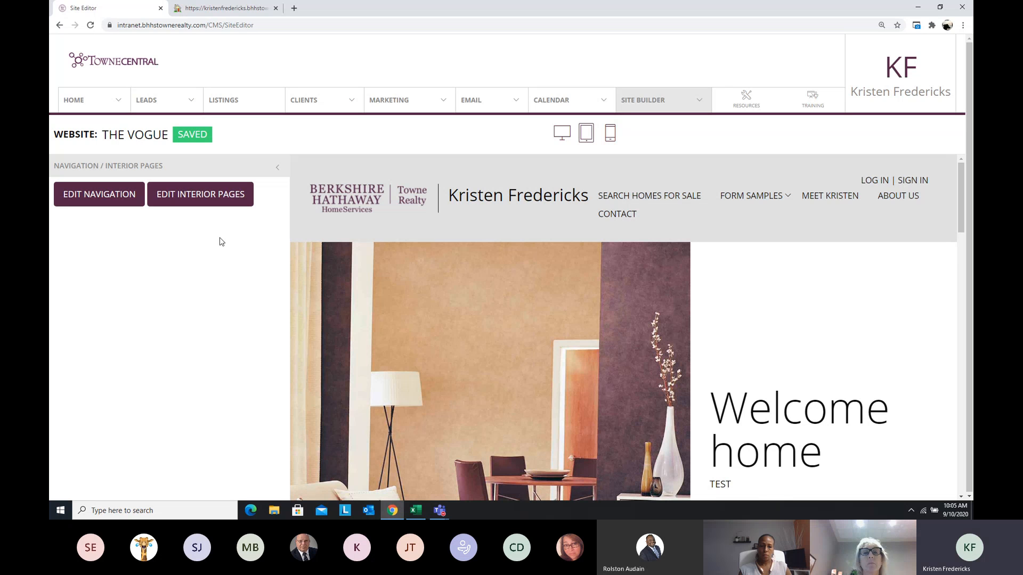
click(99, 194)
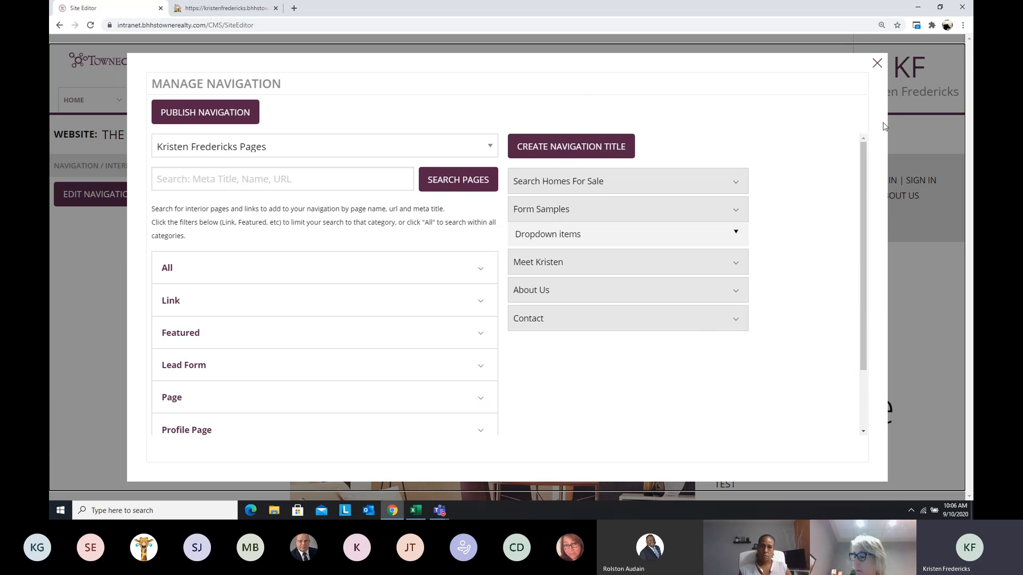
click(877, 63)
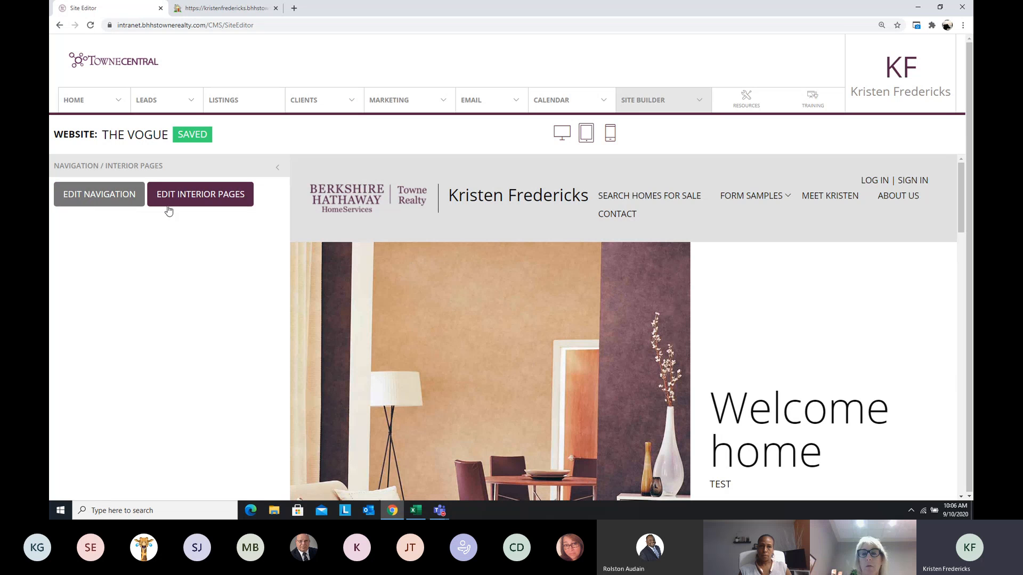
click(97, 198)
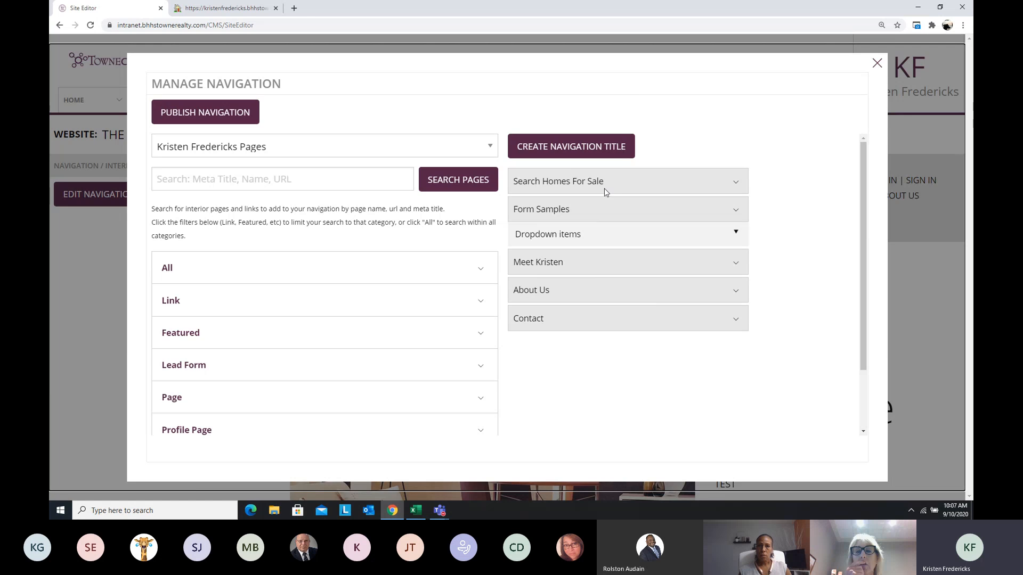
- Compare the navigation entries with the menu on the live website and return to Manage Navigation
key(ctrl+Tab)
mouse_move(670, 71)
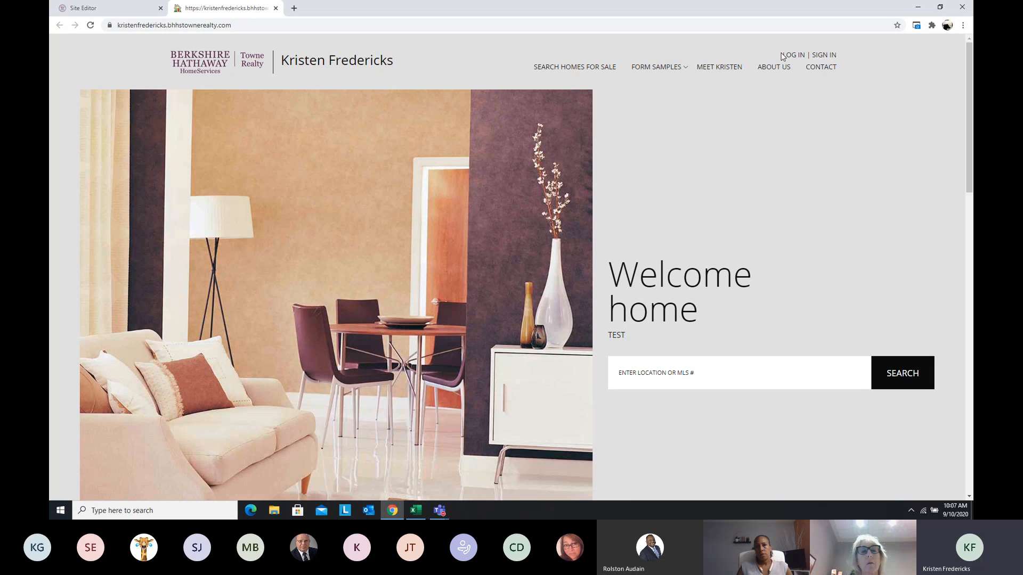
click(102, 9)
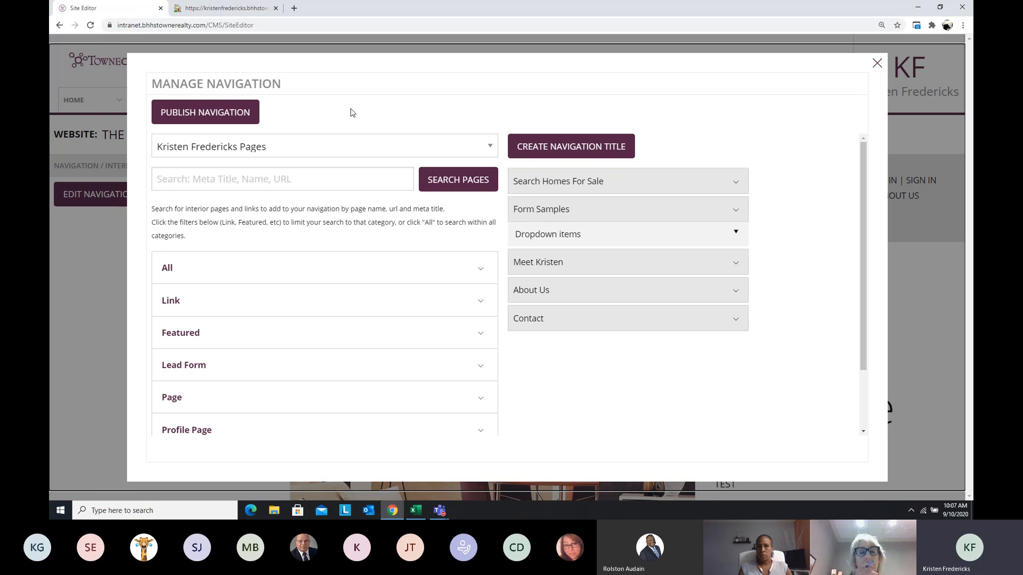
- Check the page categories offered under Company Pages and switch back to the agent's own pages
click(490, 148)
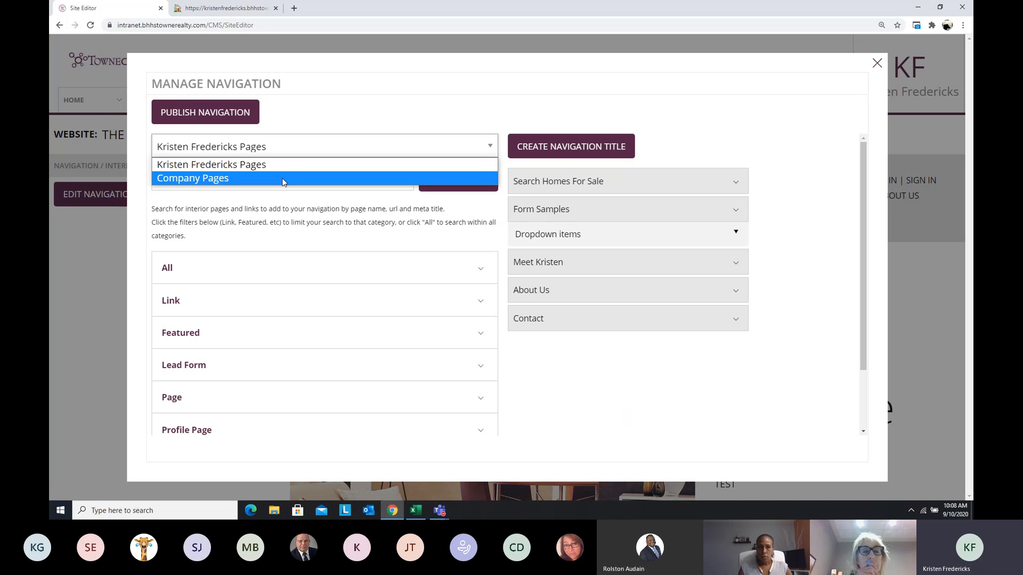
click(282, 178)
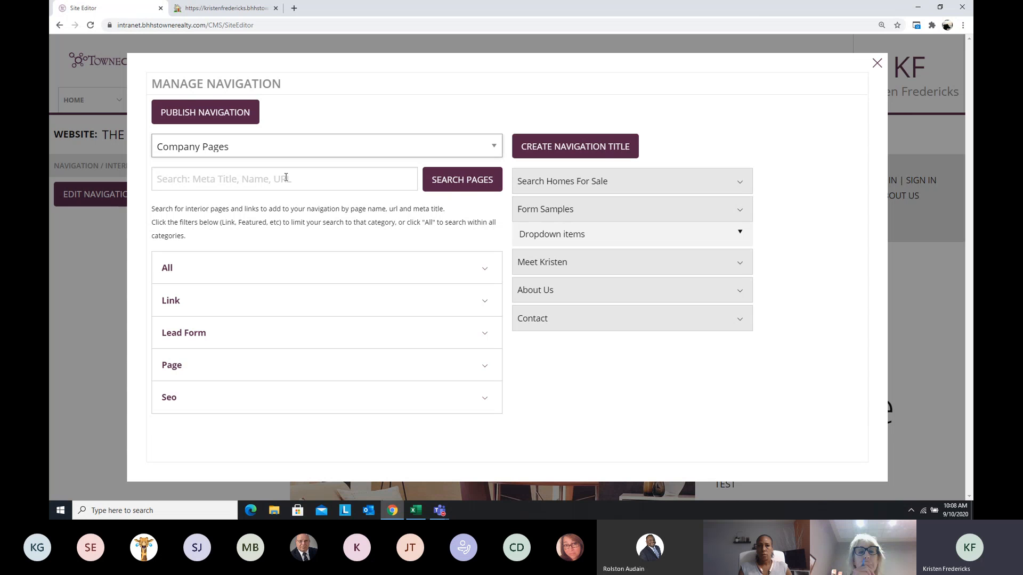
click(294, 148)
click(299, 160)
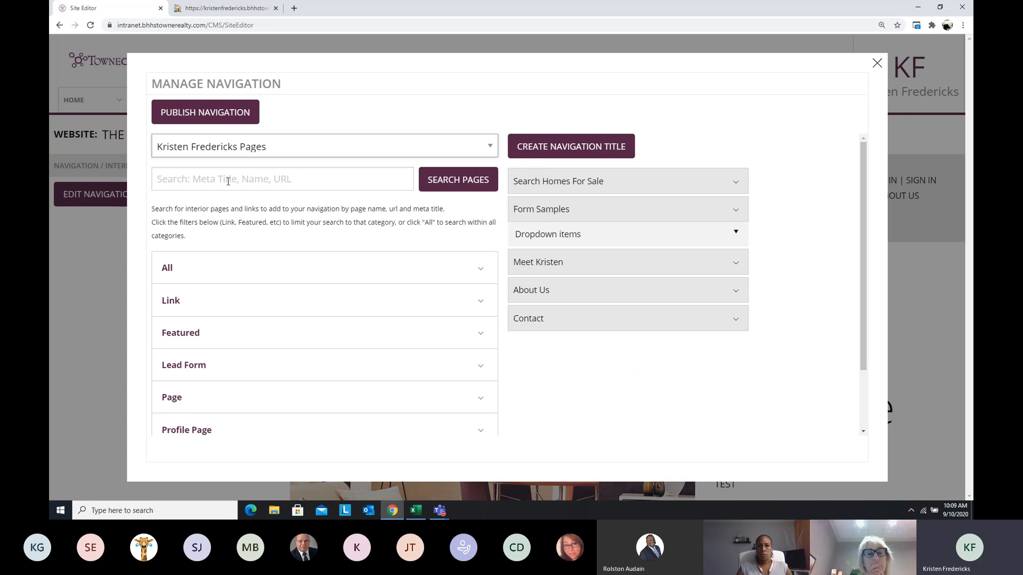
- Examine the full list of the agent's available pages in the All category and collapse it again
click(458, 179)
scroll(467, 220, down, 2)
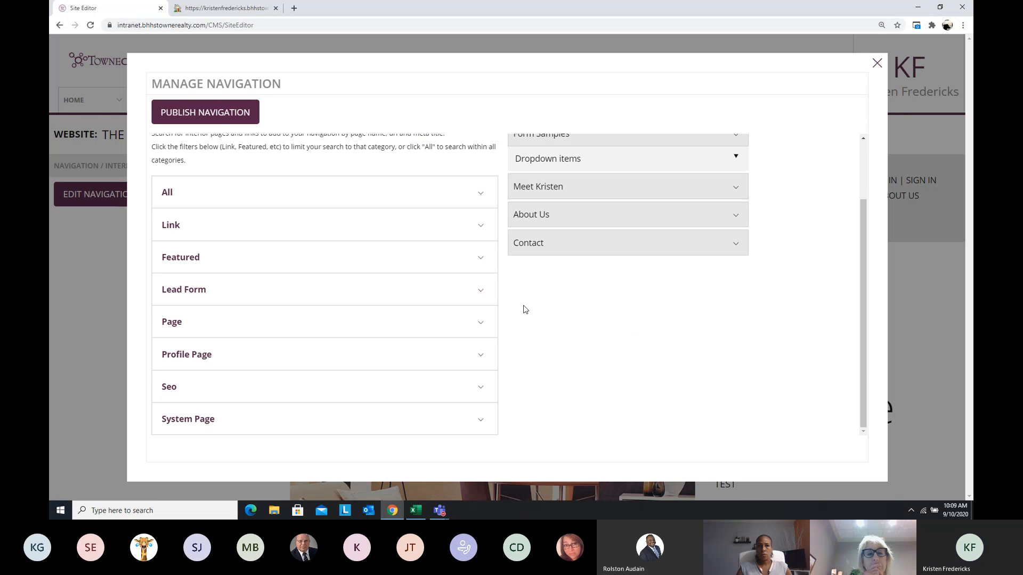
click(318, 200)
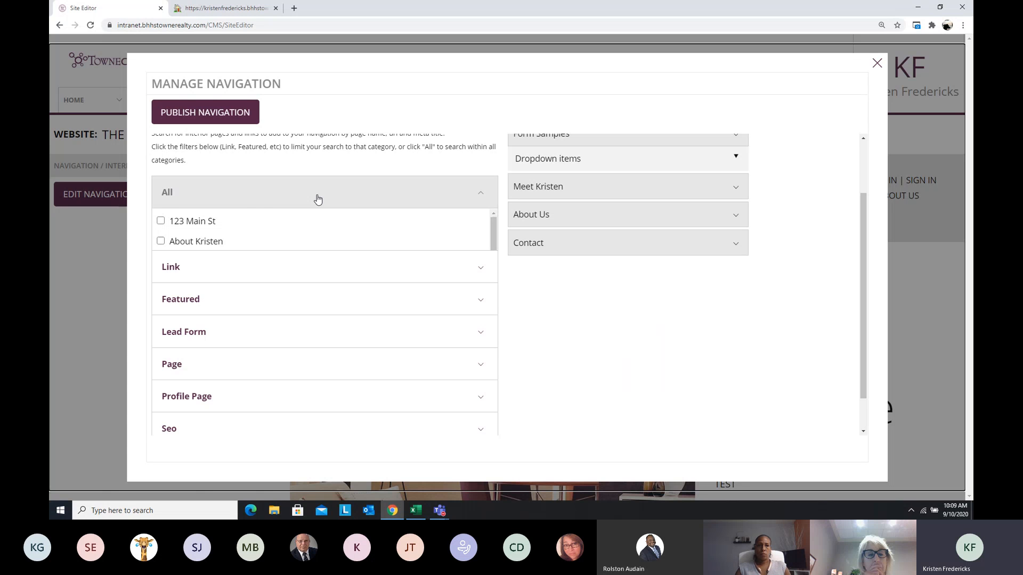
scroll(194, 283, down, 5)
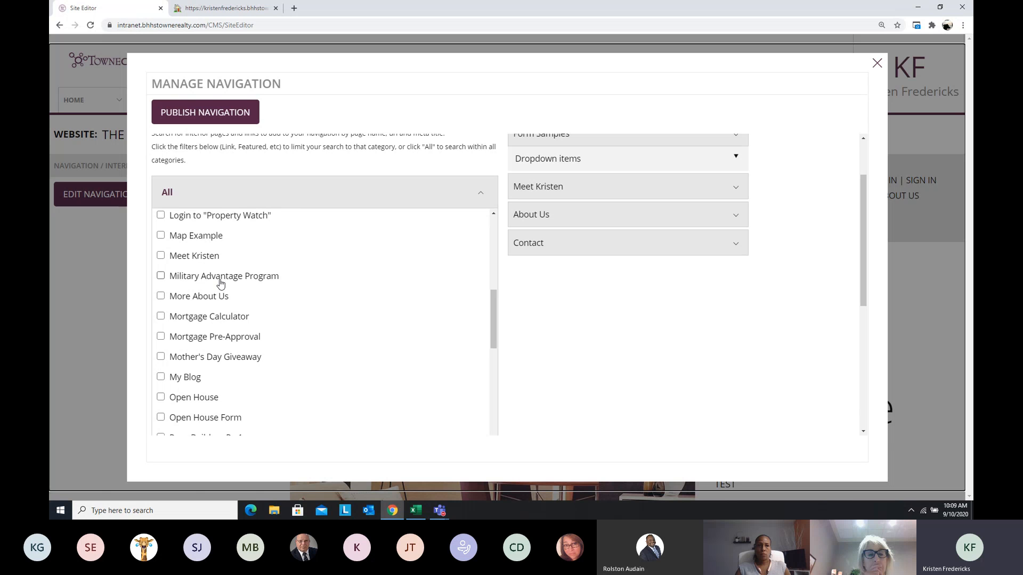
scroll(221, 283, down, 2)
scroll(304, 300, down, 4)
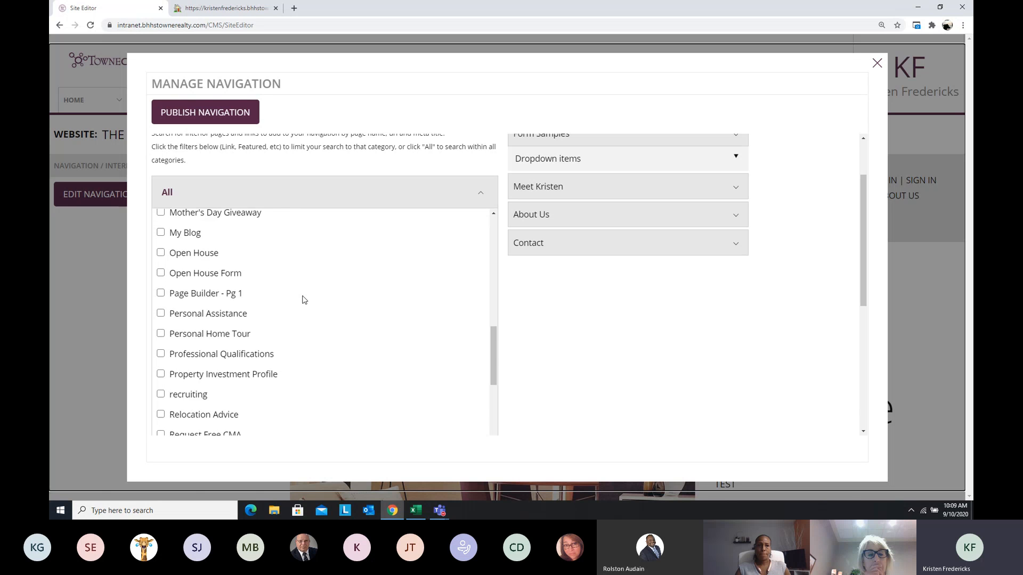
scroll(304, 300, down, 2)
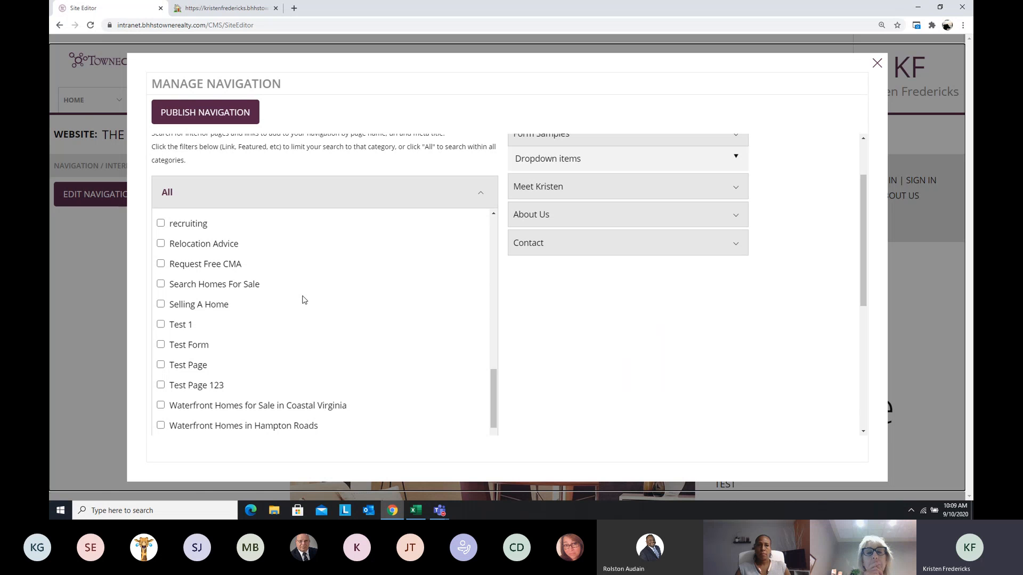
click(392, 199)
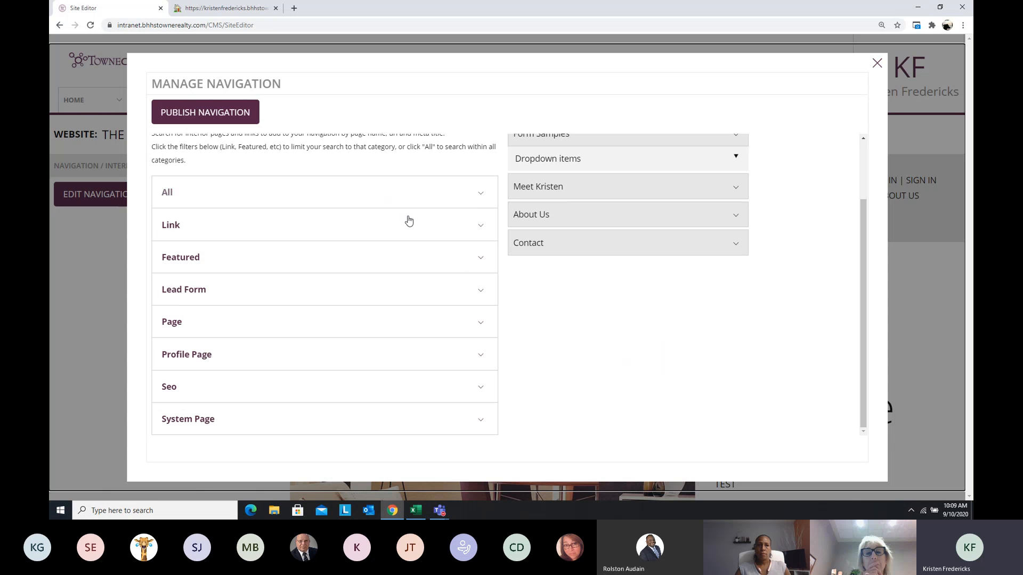
- Review the pages available in the Link and Lead Form categories, collapsing each one when finished
click(368, 233)
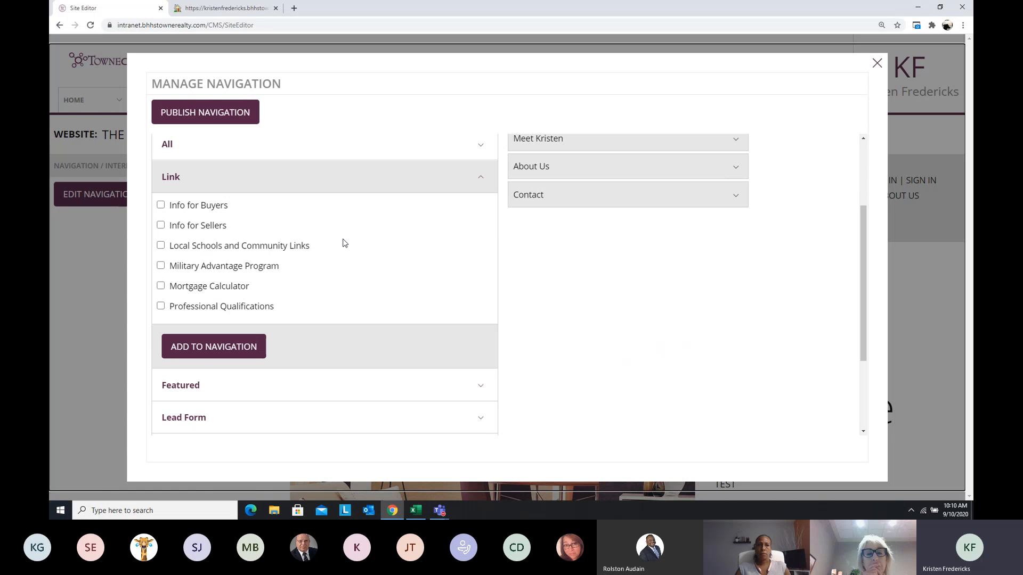
click(387, 182)
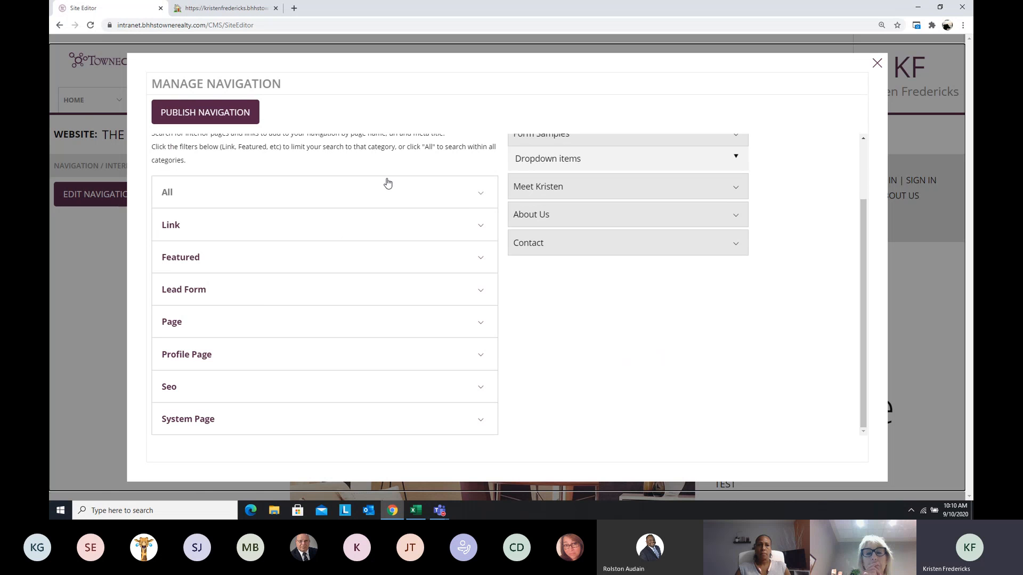
click(396, 296)
scroll(396, 296, down, 1)
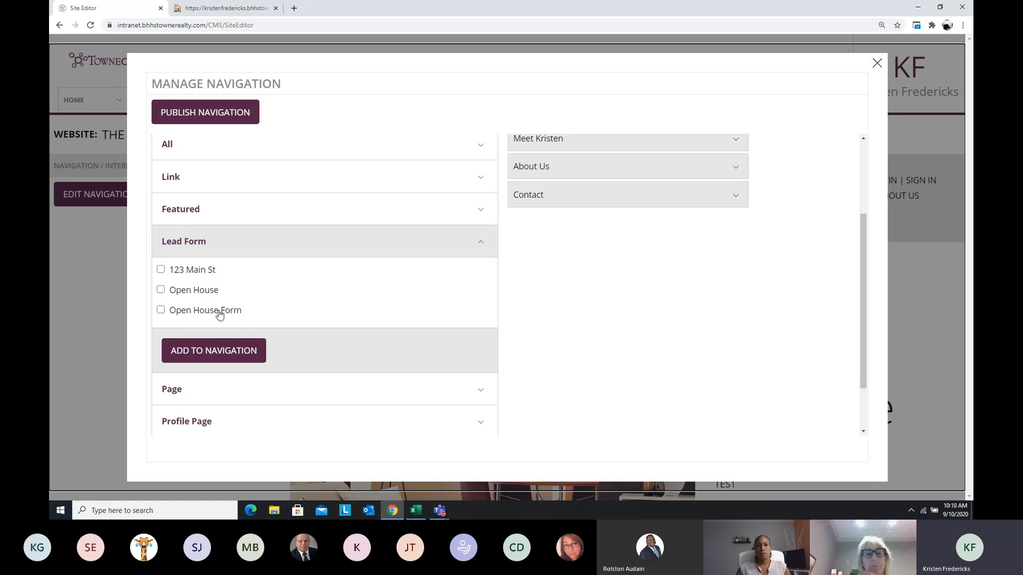
click(298, 242)
- Review the pages available in the Page and Profile Page categories, collapsing each one when finished
click(346, 333)
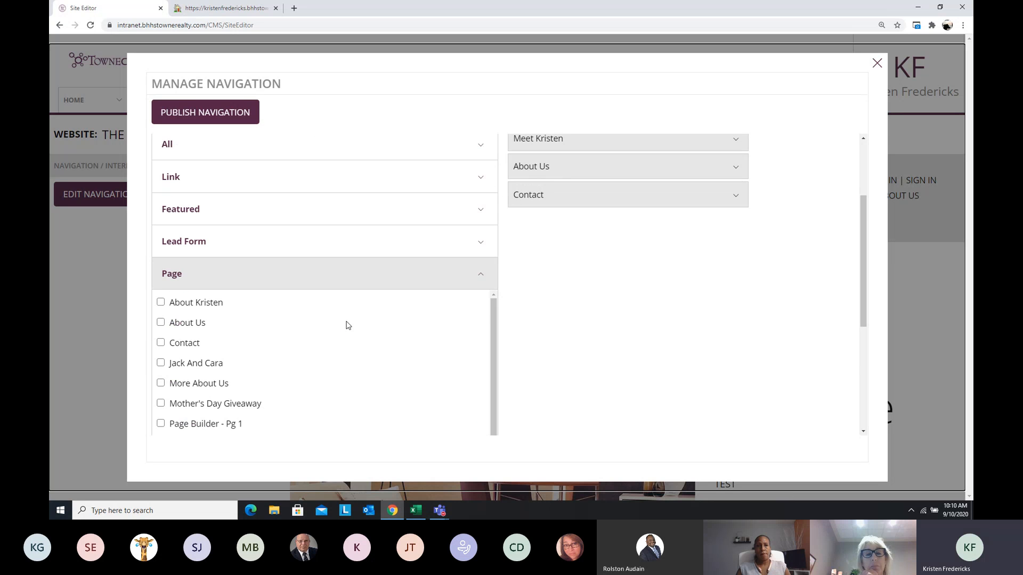
scroll(347, 332, down, 1)
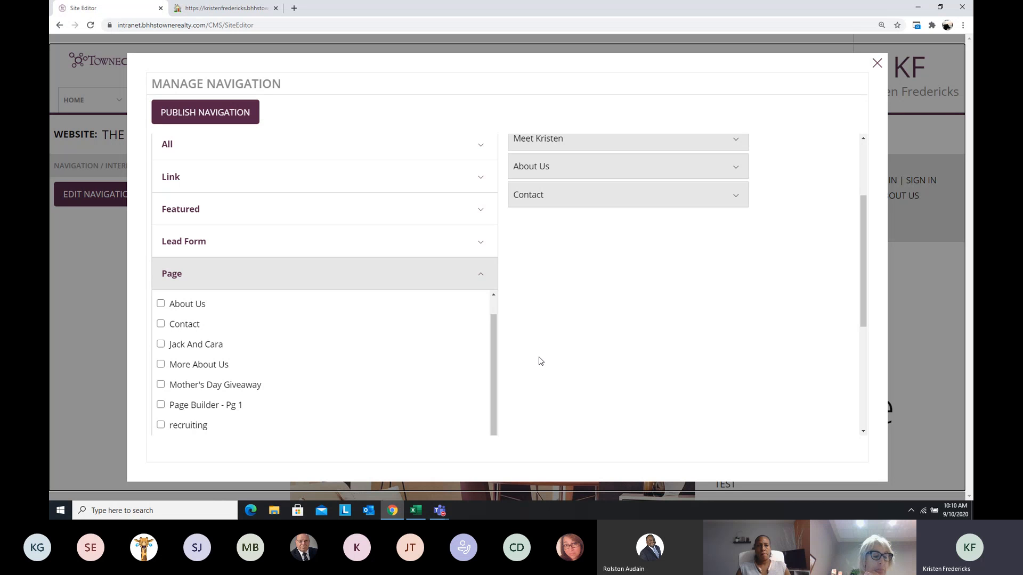
scroll(349, 298, up, 1)
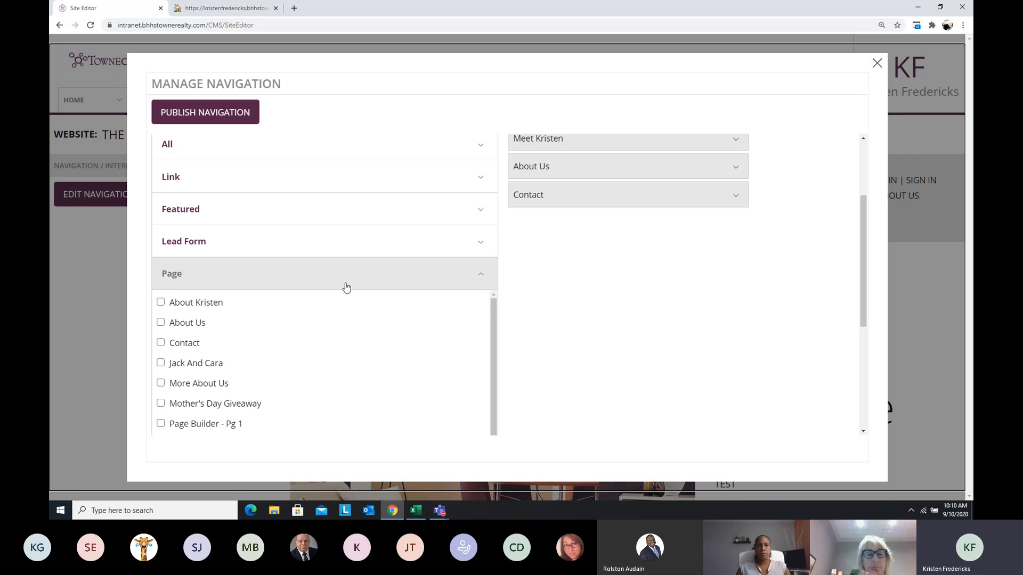
click(350, 283)
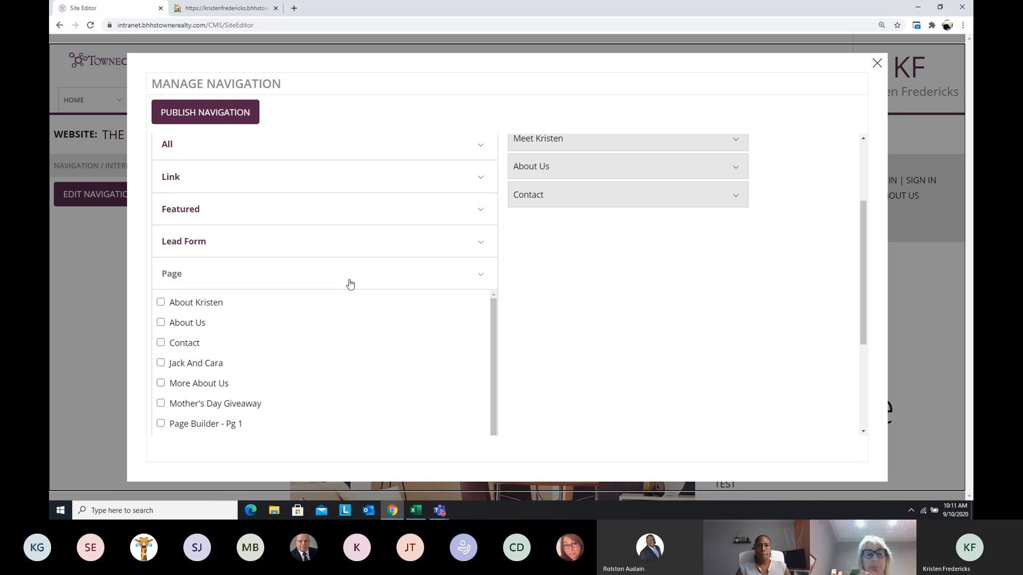
click(363, 307)
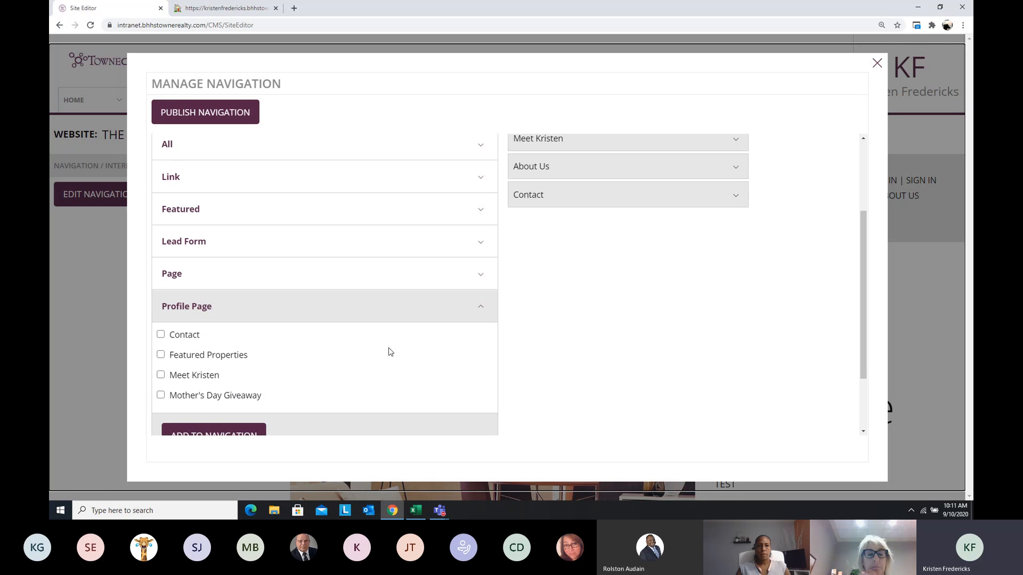
click(397, 312)
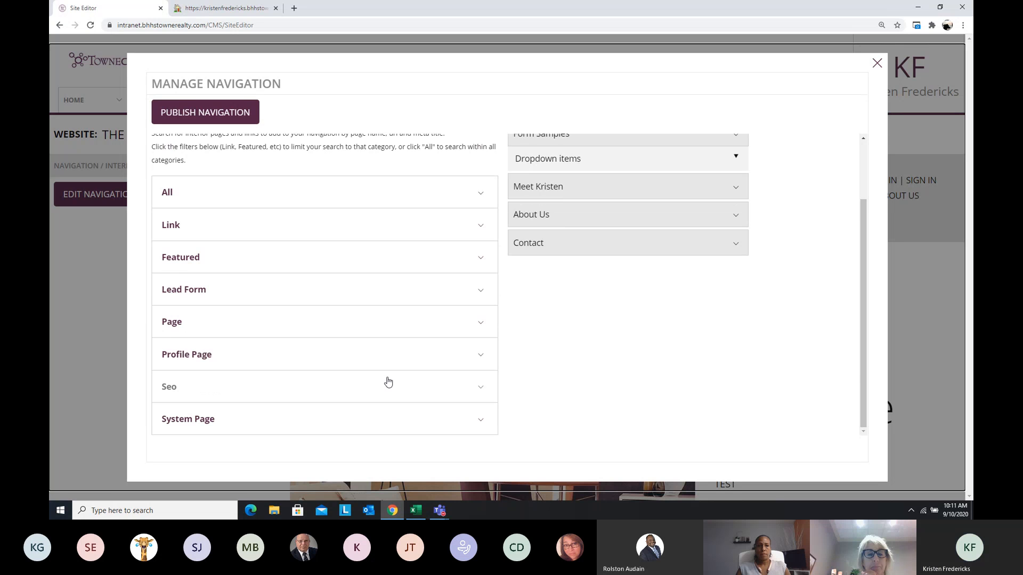
- Review the pages available in the Seo and System Page categories, collapsing each one when finished
click(389, 382)
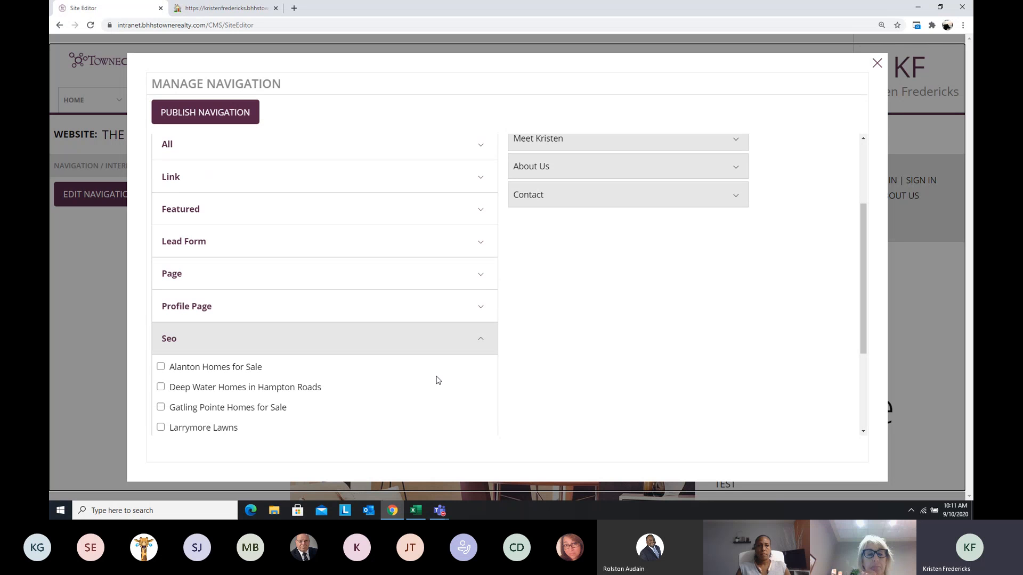
scroll(439, 379, down, 3)
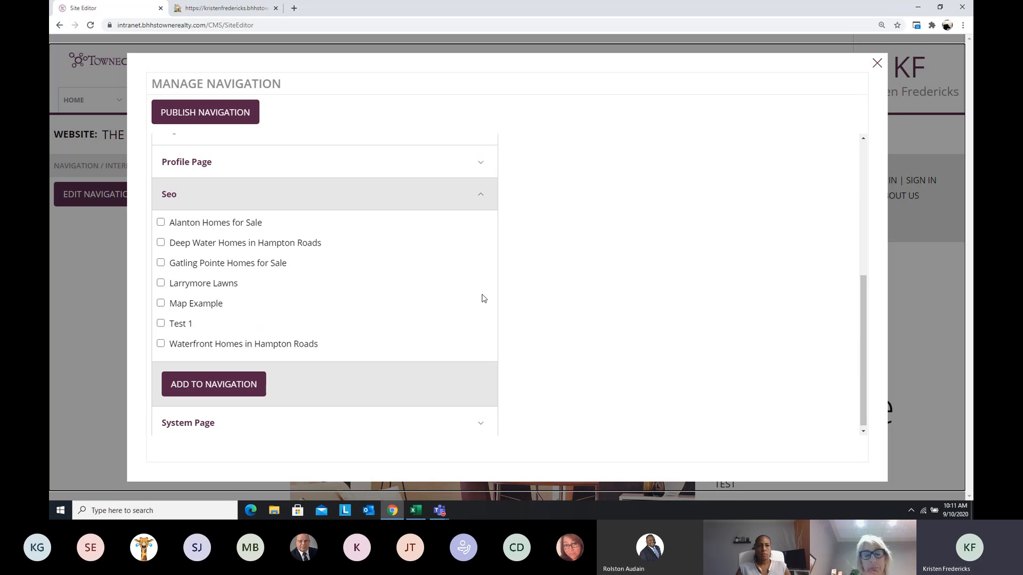
click(438, 208)
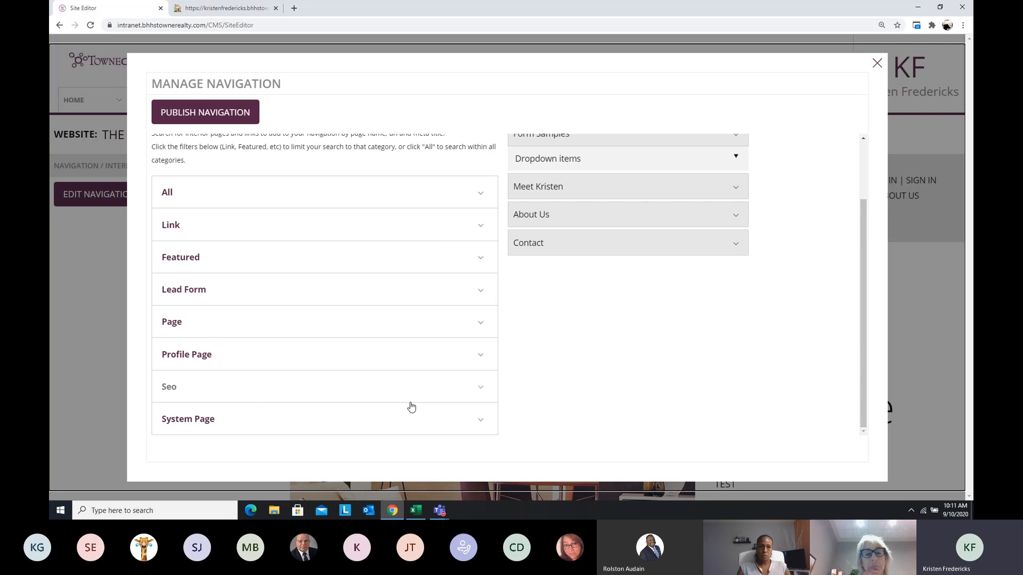
click(411, 407)
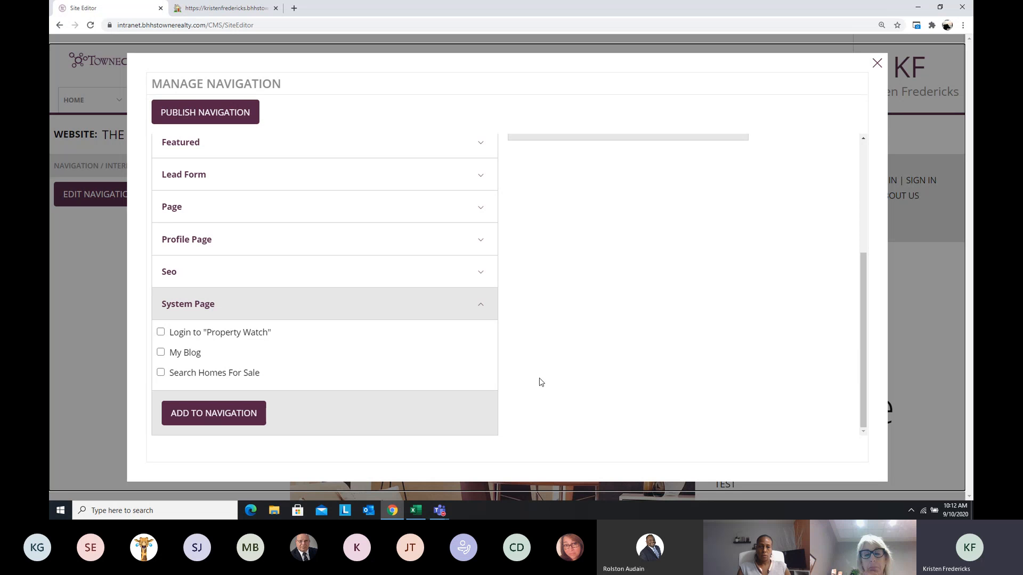
click(451, 316)
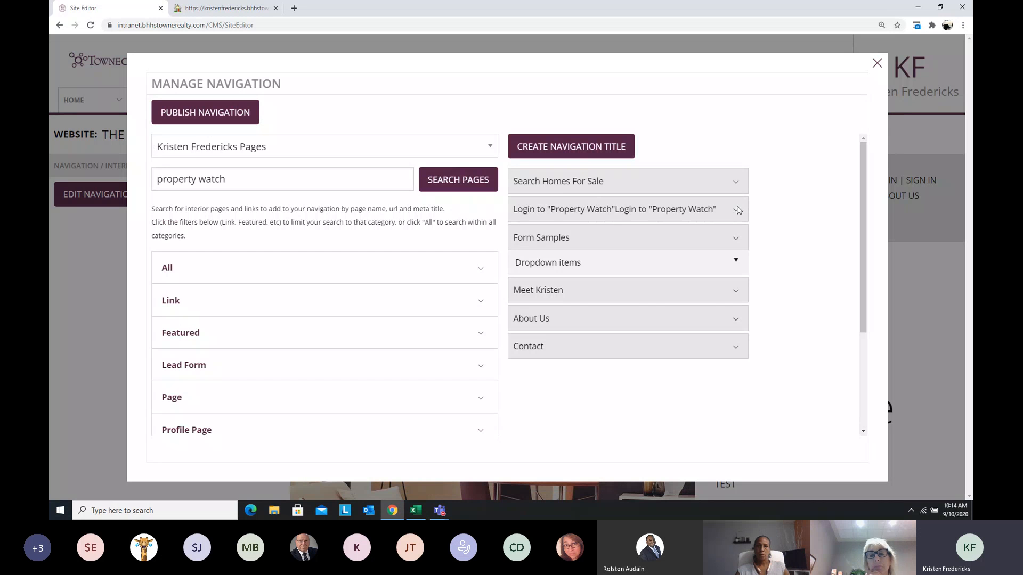
- Rename the Login to "Property Watch" navigation item as "Sign-Up for Property Watch" and publish the navigation
click(735, 210)
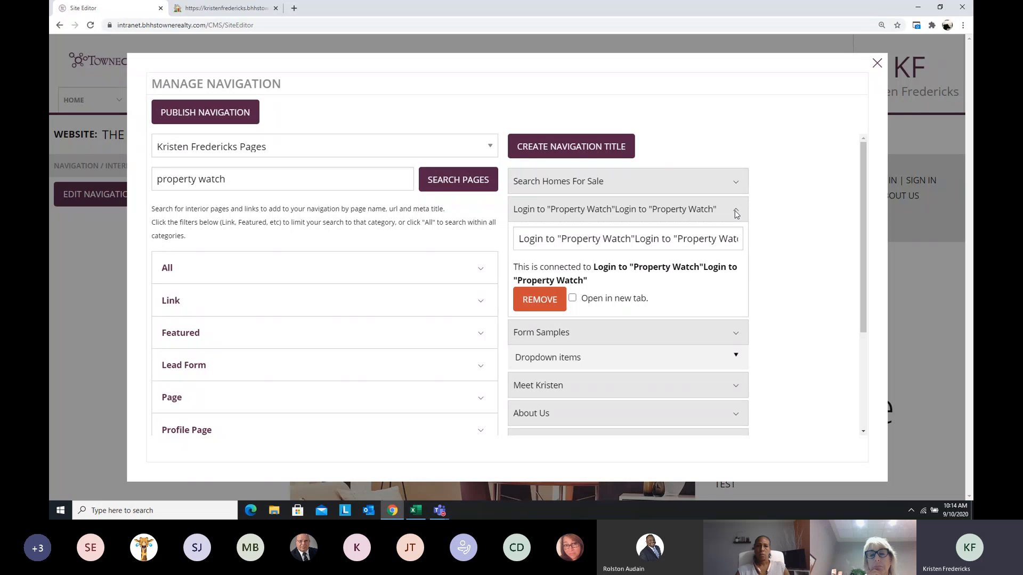
drag(519, 238, 804, 253)
text(Sign-Up for Property Watch)
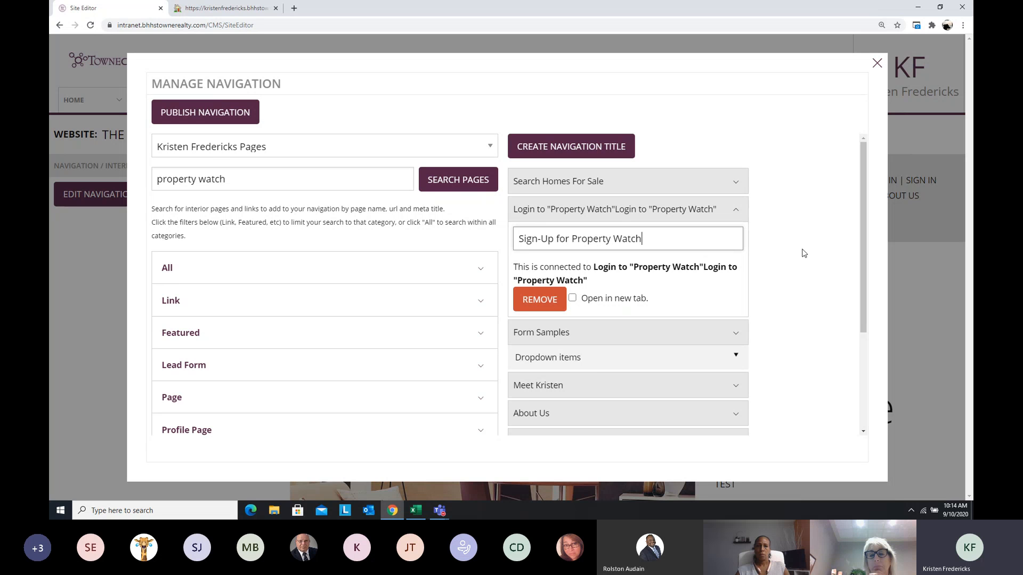
click(632, 212)
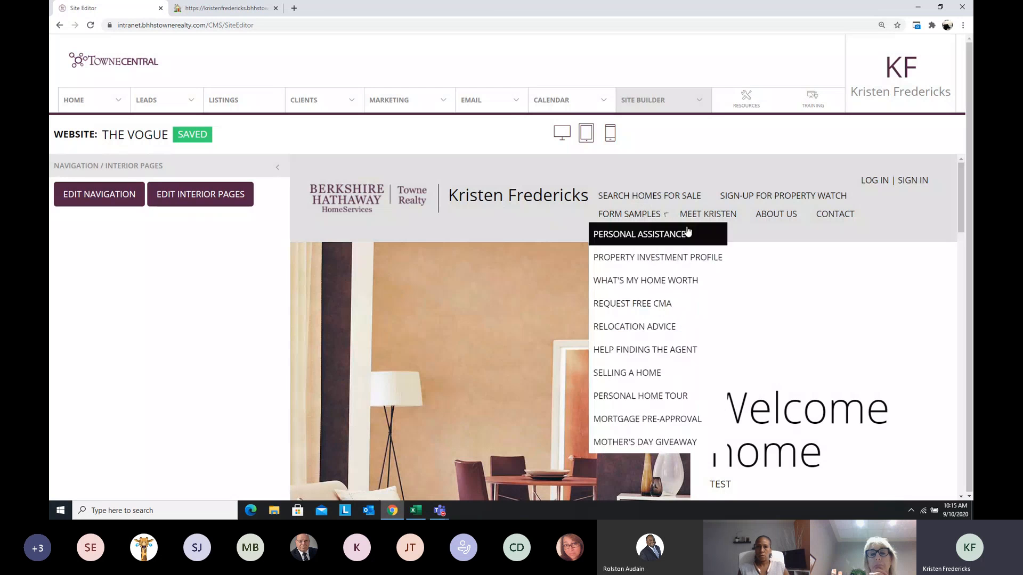
- Check the Form Samples dropdown in the site preview, and reload the live agent website to check its updated navigation menu
mouse_move(631, 214)
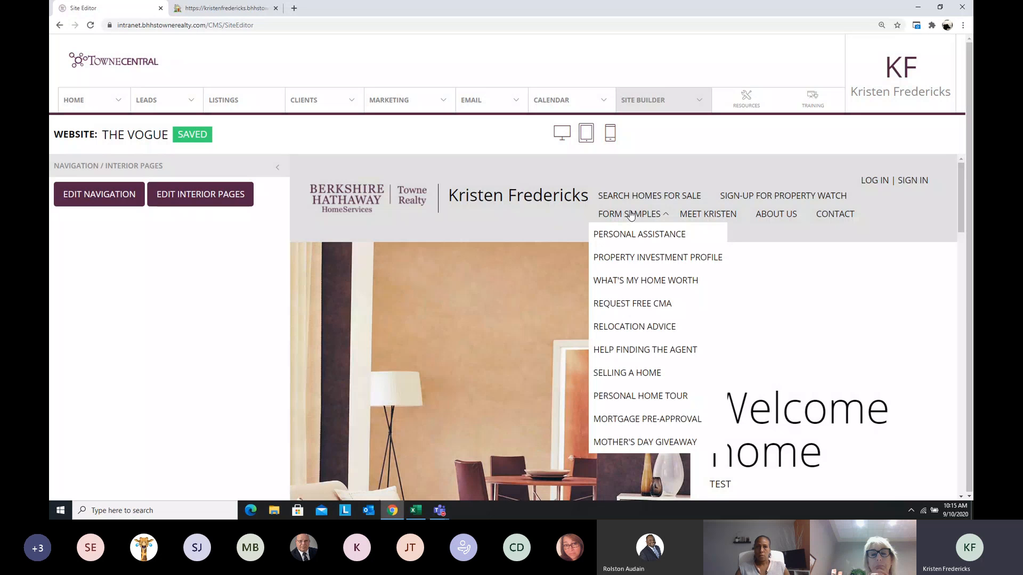
click(224, 8)
click(90, 25)
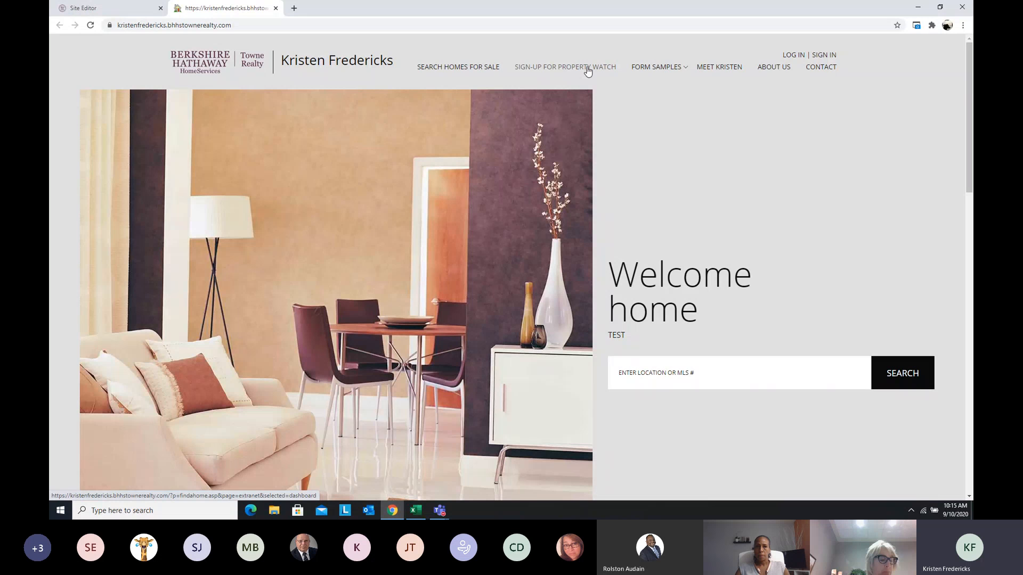
- Return to the Site Editor's navigation manager and expand the Featured category of available pages
click(84, 8)
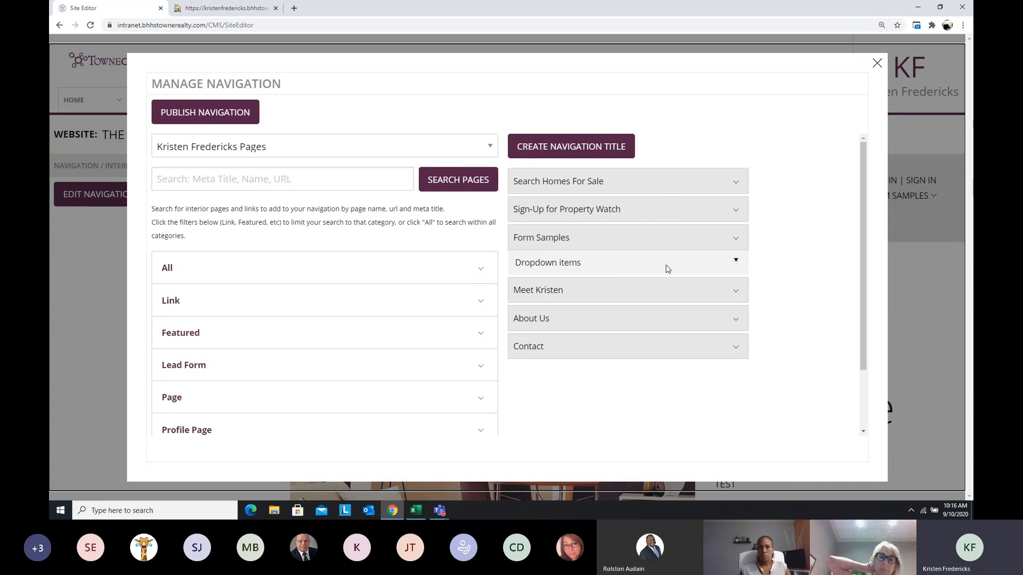
click(341, 338)
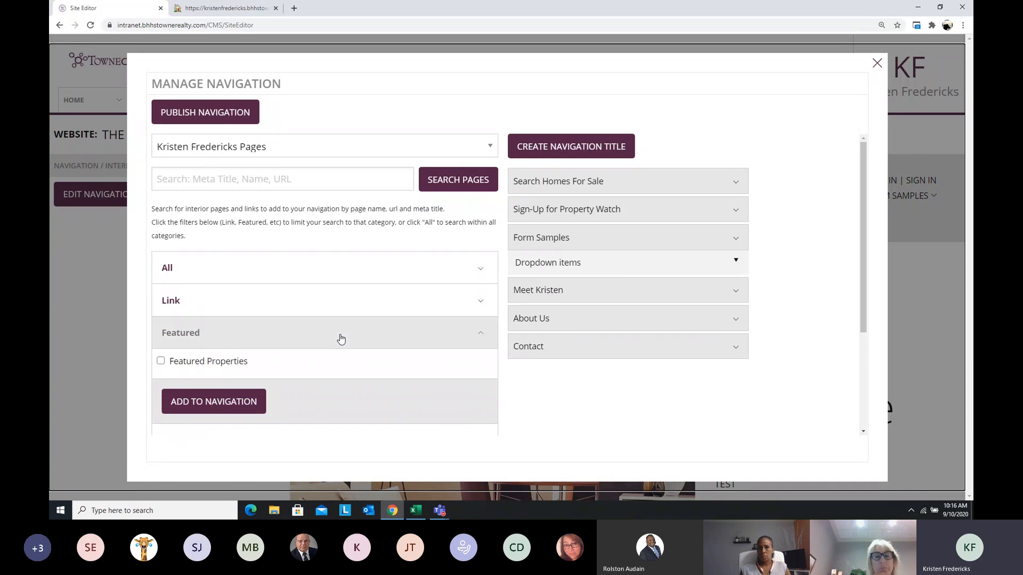